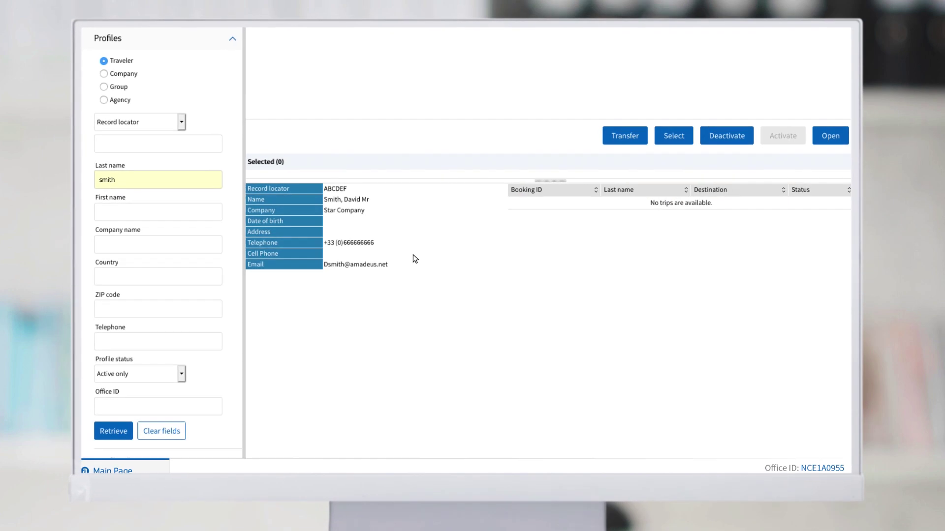
pyautogui.click(452, 202)
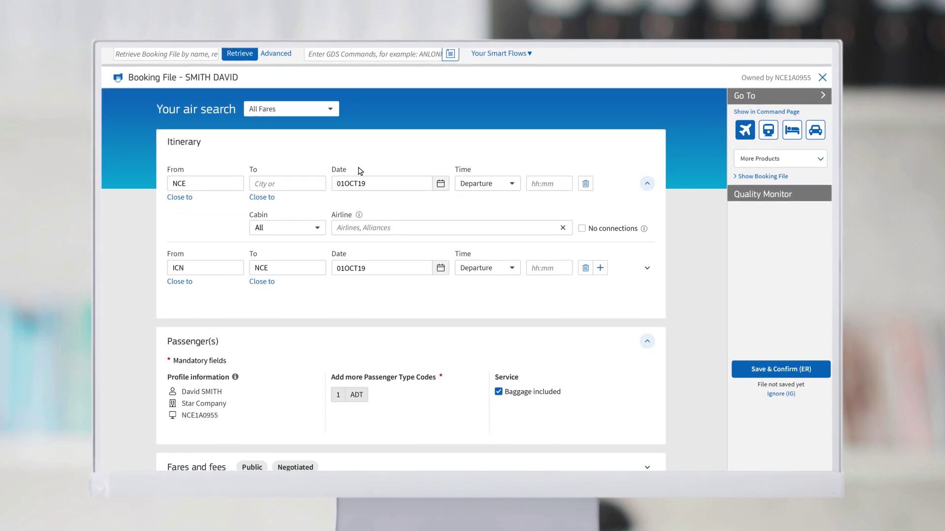
pyautogui.write('ICN')
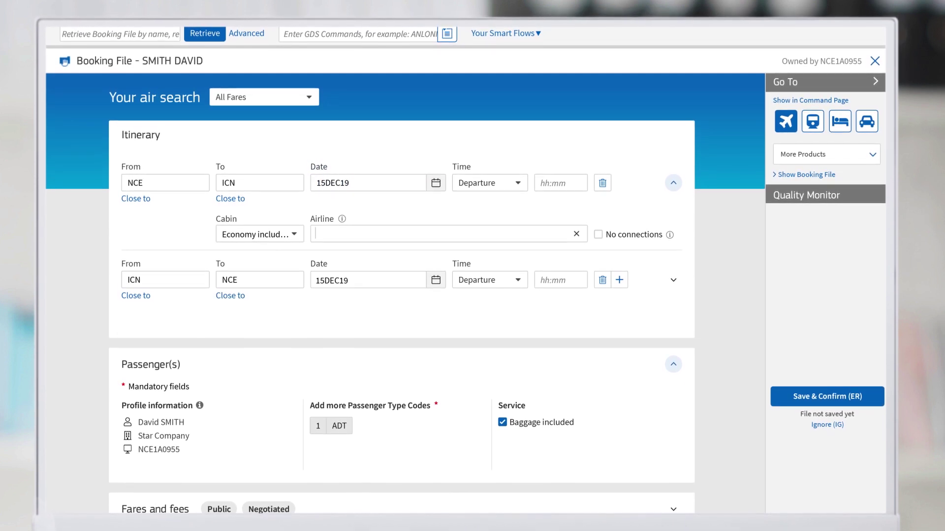
pyautogui.write('8S')
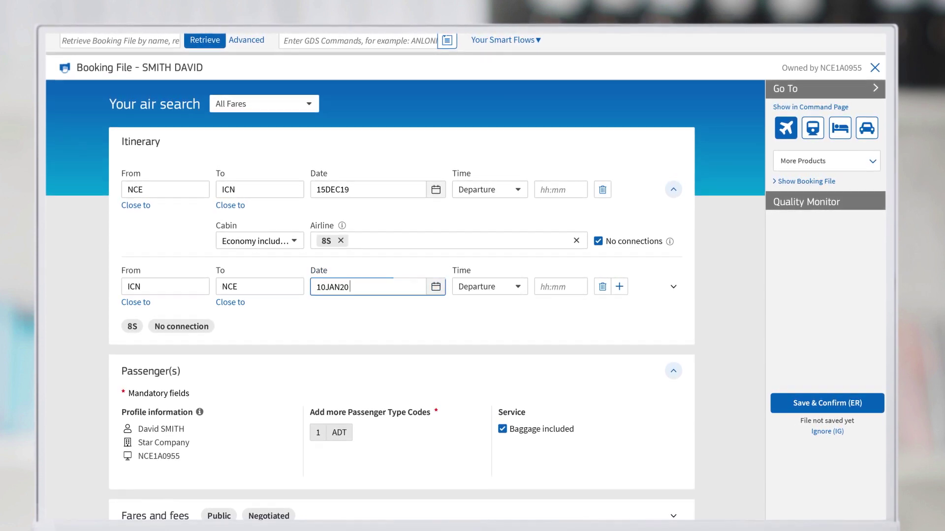
pyautogui.scroll(-2, 435, 333)
# Run the fare search and show the services of the 429.21 EUR Mozart Airlines NDC offer
pyautogui.click(682, 480)
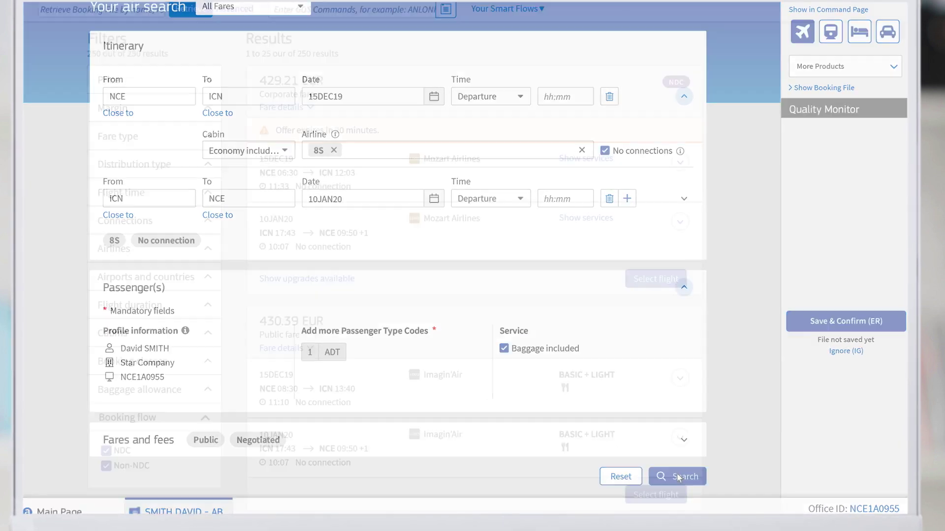
pyautogui.scroll(-3, 665, 437)
pyautogui.scroll(-3, 679, 313)
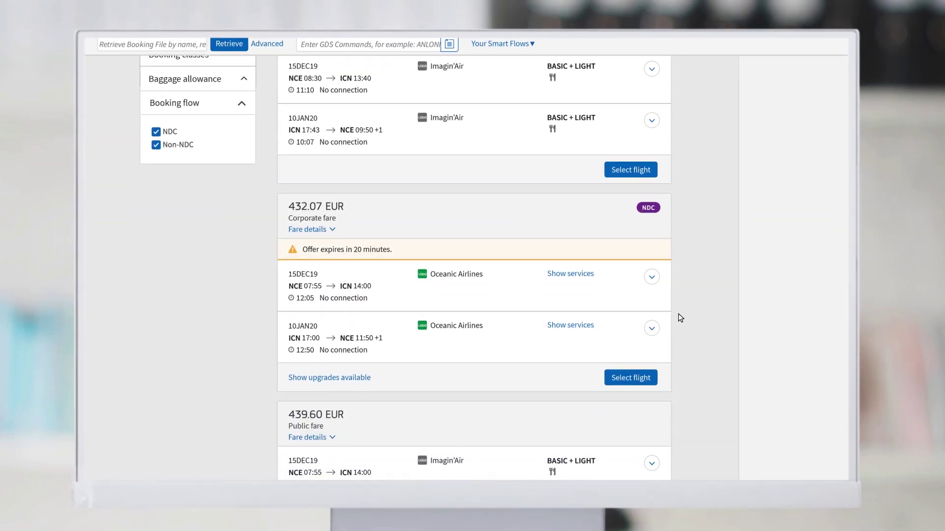
pyautogui.scroll(3, 695, 217)
pyautogui.scroll(3, 724, 222)
pyautogui.scroll(2, 725, 274)
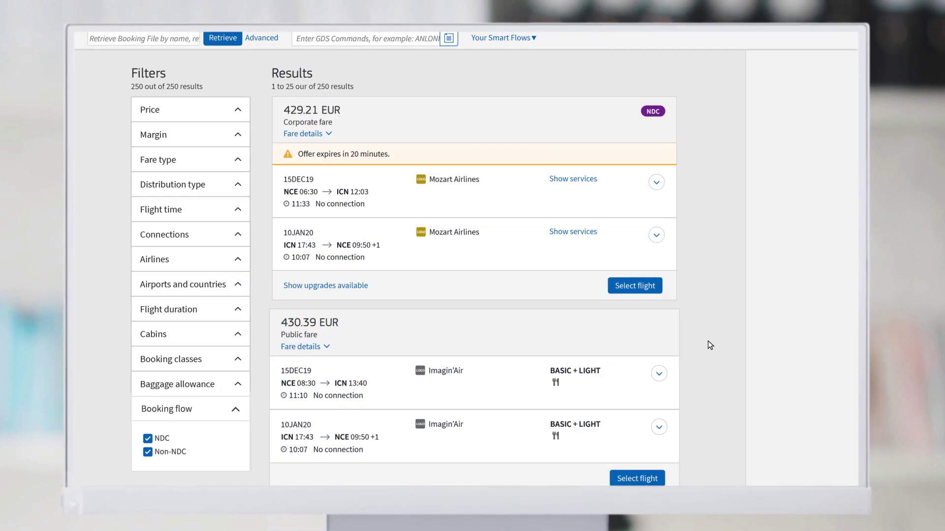
pyautogui.scroll(-3, 707, 341)
pyautogui.scroll(-3, 703, 317)
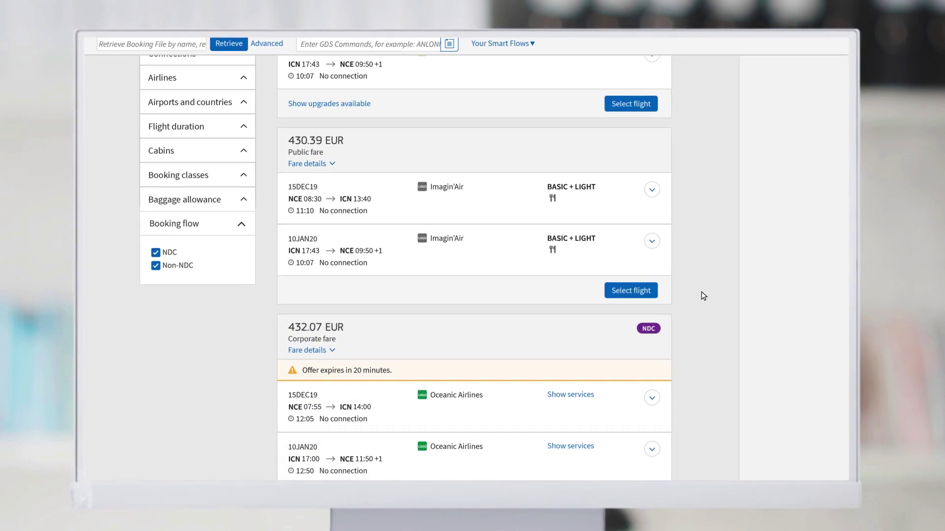
pyautogui.scroll(-3, 701, 291)
pyautogui.scroll(-2, 710, 268)
pyautogui.scroll(-2, 716, 244)
pyautogui.scroll(-1, 723, 222)
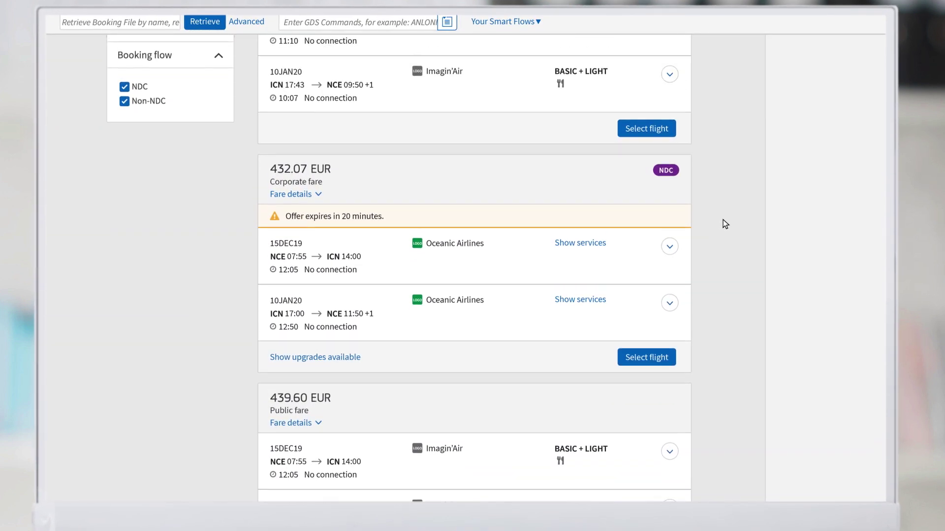
pyautogui.scroll(3, 722, 220)
pyautogui.scroll(3, 723, 318)
pyautogui.scroll(3, 724, 348)
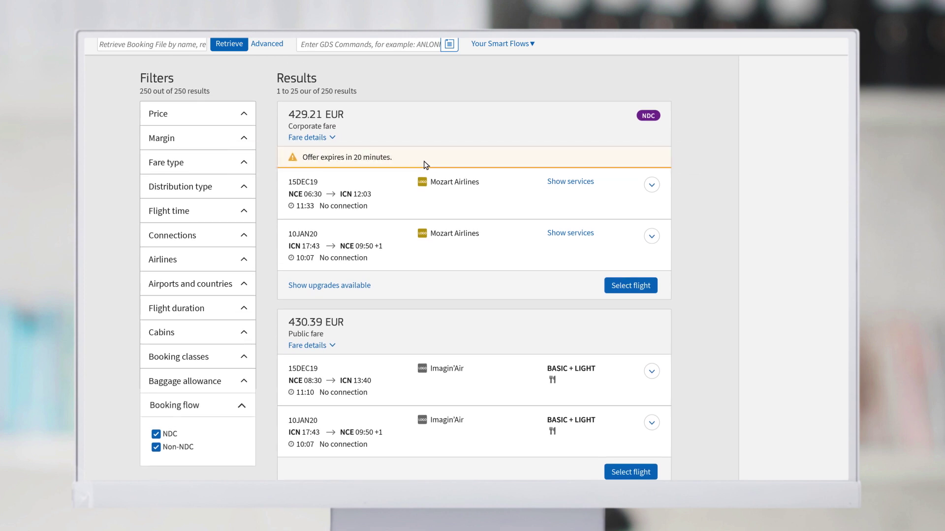
pyautogui.click(571, 183)
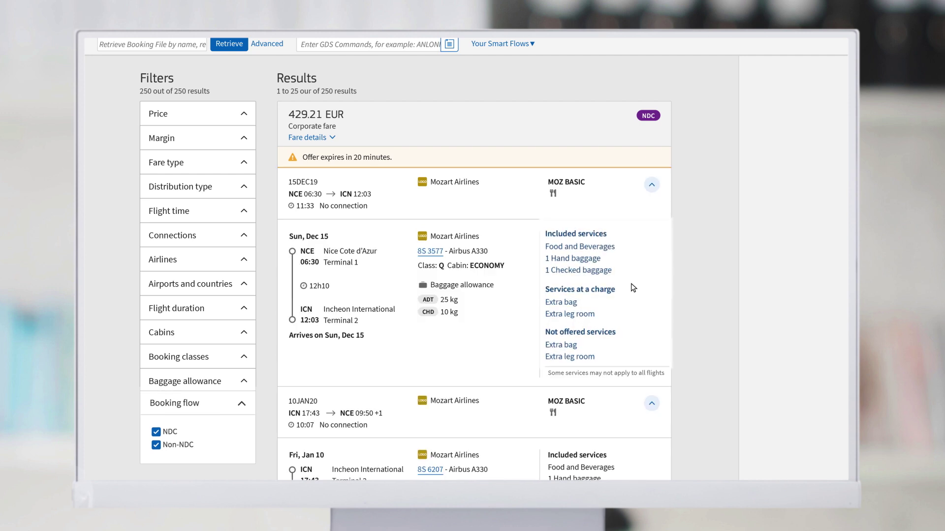
pyautogui.scroll(-3, 633, 287)
pyautogui.scroll(-5, 633, 288)
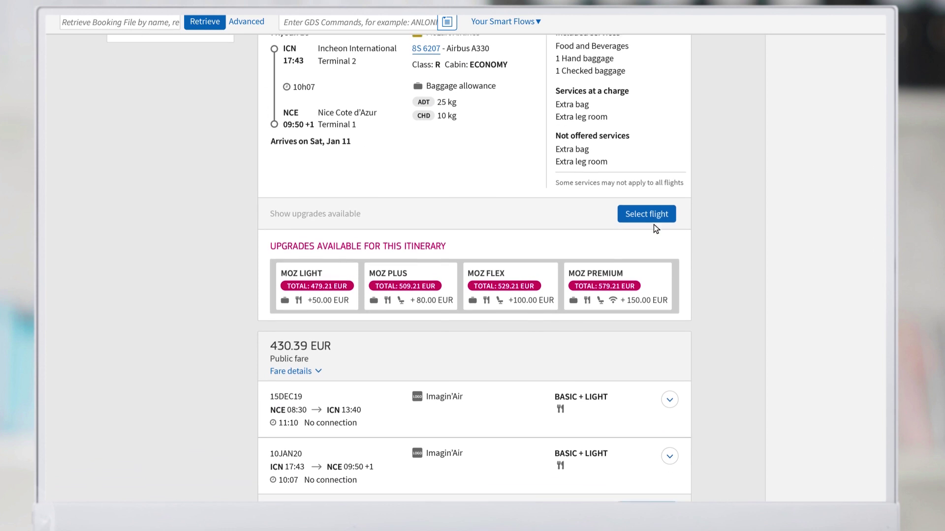
pyautogui.scroll(-1, 654, 224)
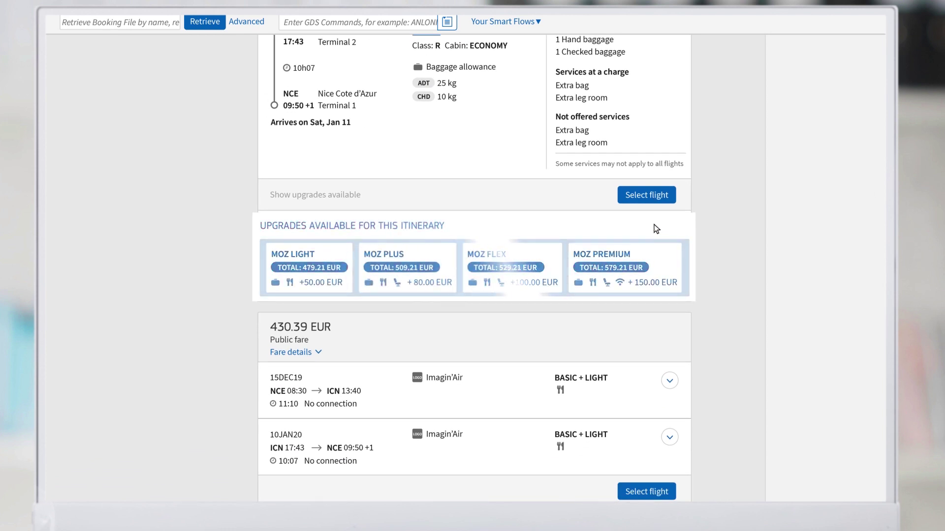
# Select the 429.21 EUR Mozart Airlines fare and book it for David Smith
pyautogui.click(643, 196)
pyautogui.scroll(-3, 663, 387)
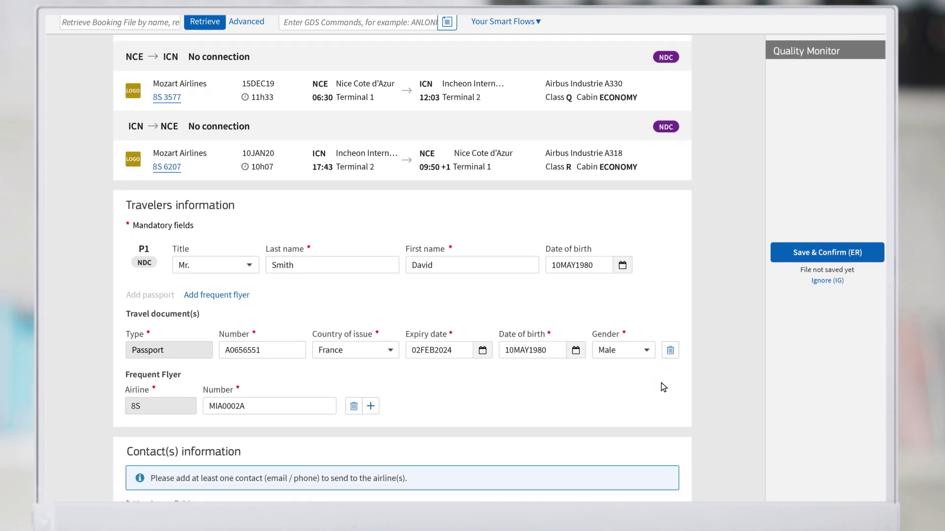
pyautogui.scroll(-3, 663, 386)
pyautogui.scroll(-1, 663, 387)
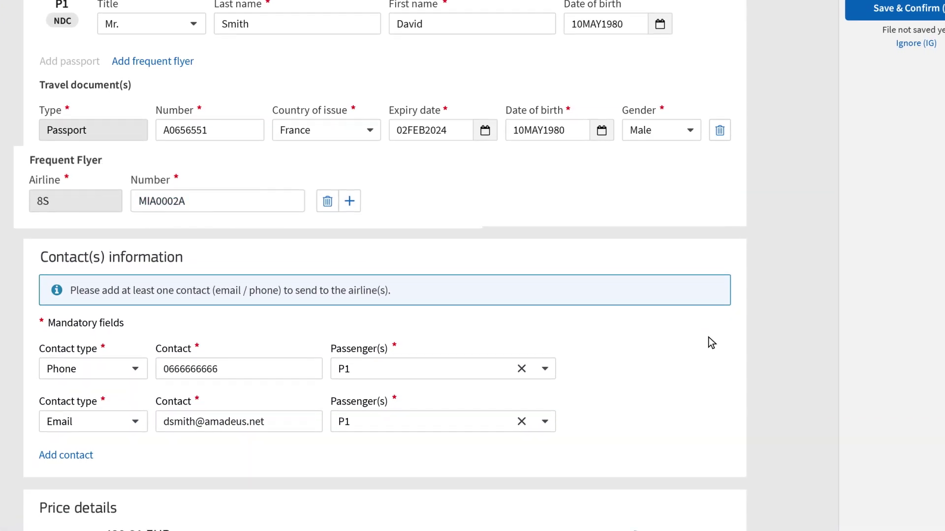
pyautogui.scroll(-3, 661, 373)
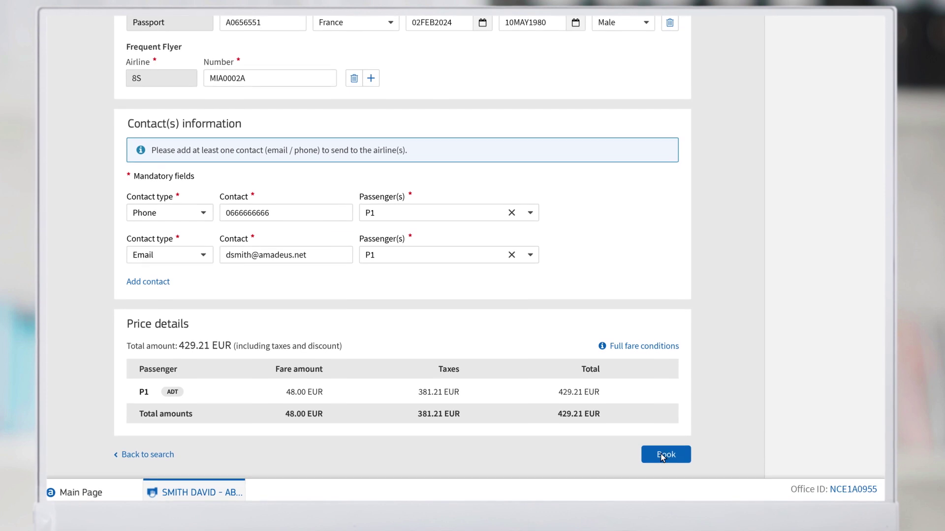
pyautogui.click(662, 456)
pyautogui.scroll(-2, 661, 453)
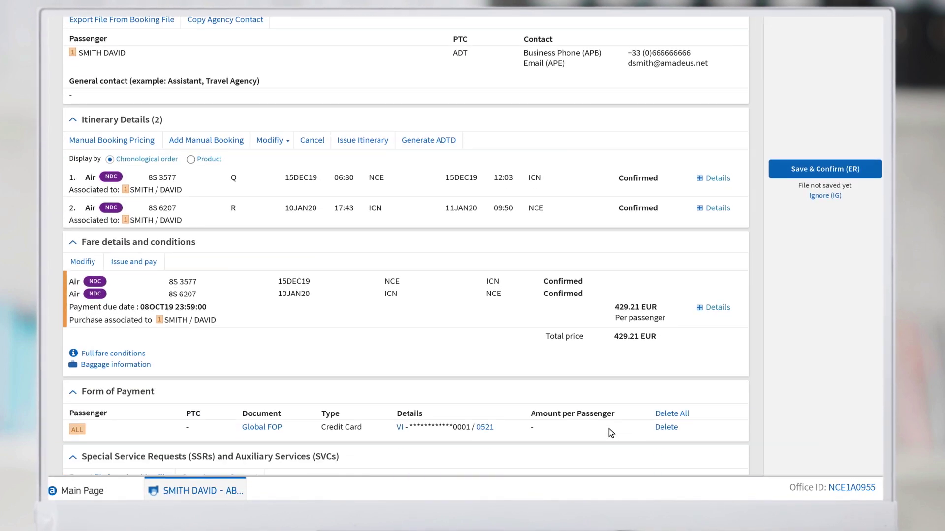
pyautogui.scroll(-3, 517, 384)
pyautogui.scroll(-1, 377, 321)
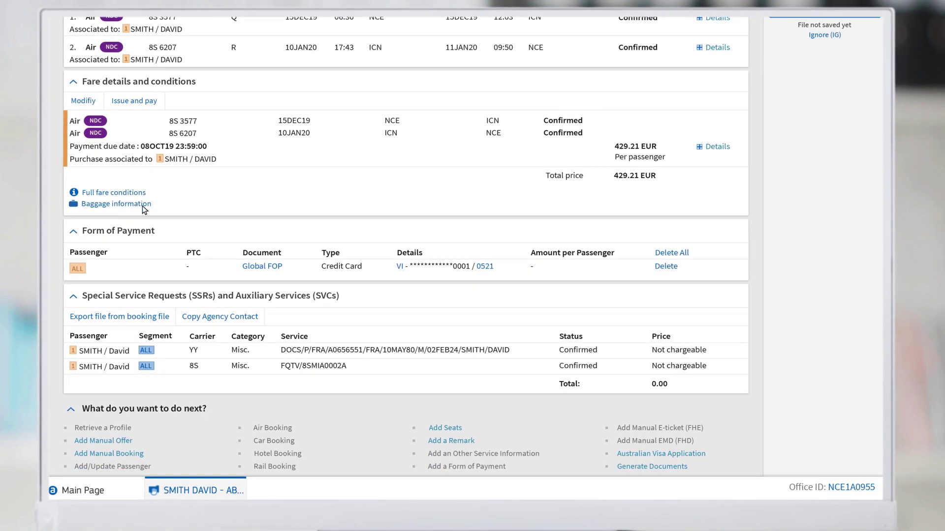
# Review the fare terms and conditions and the baggage allowance of one carry-on and one checked piece
pyautogui.click(115, 193)
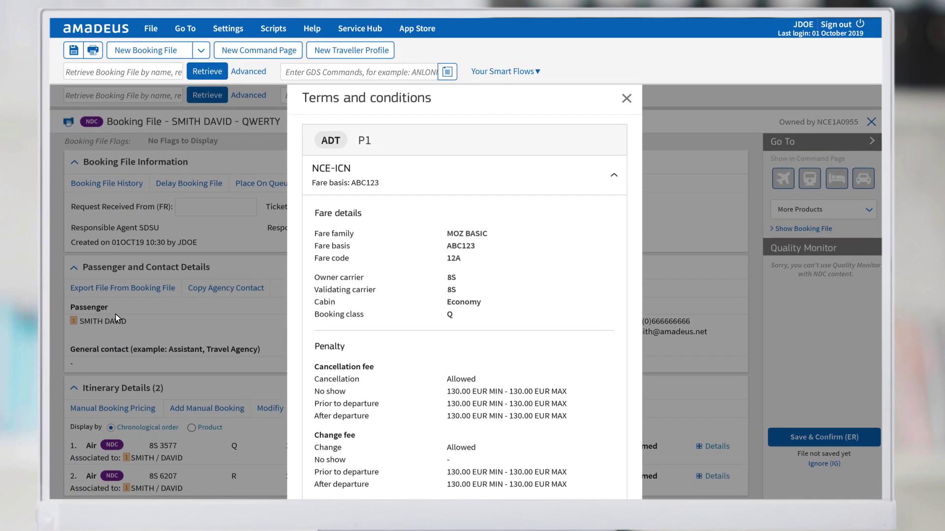
pyautogui.click(626, 99)
pyautogui.scroll(-8, 627, 98)
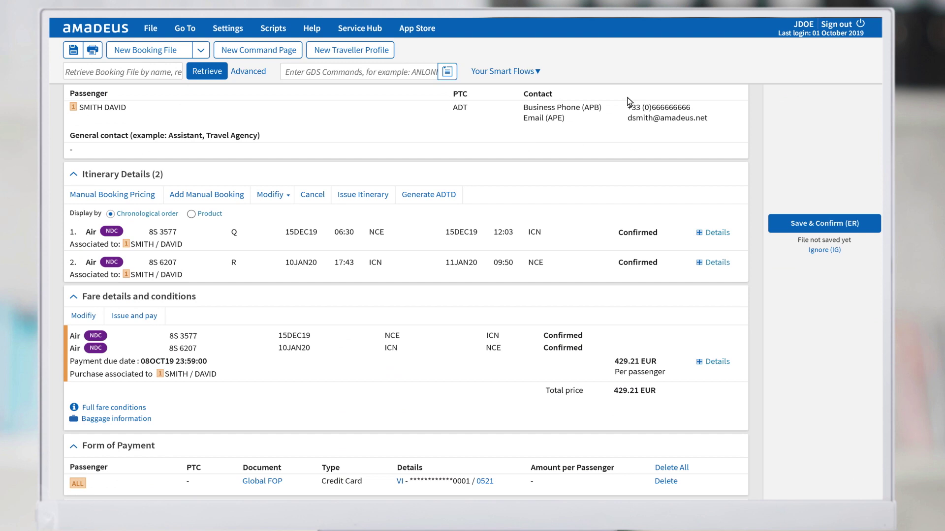
pyautogui.scroll(-1, 628, 98)
pyautogui.click(105, 300)
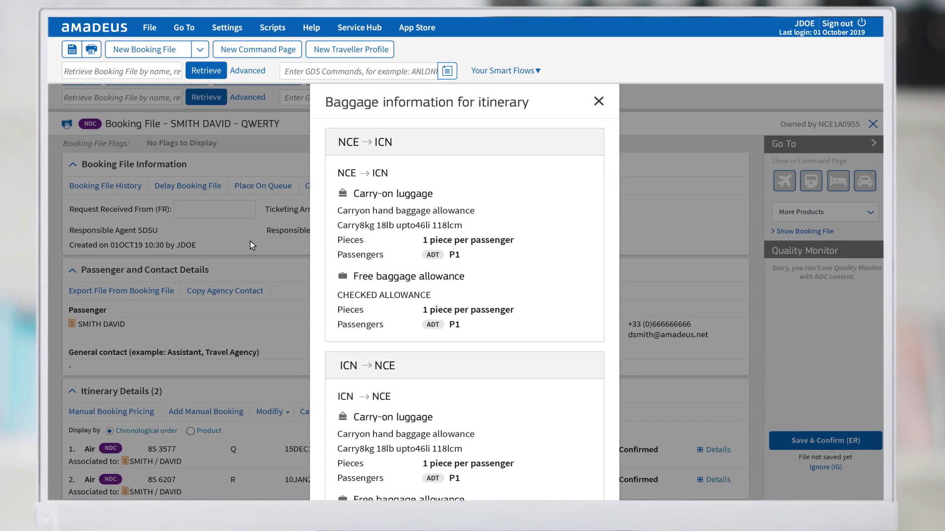
pyautogui.click(598, 102)
pyautogui.scroll(-5, 599, 101)
pyautogui.scroll(-1, 599, 101)
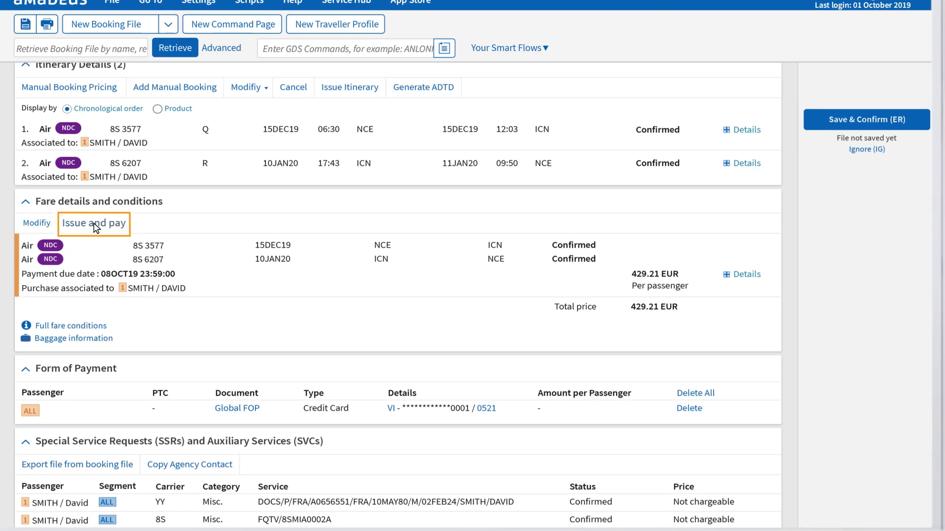
# Add the Visa card as form of payment and issue the NCE–ICN tickets
pyautogui.click(93, 223)
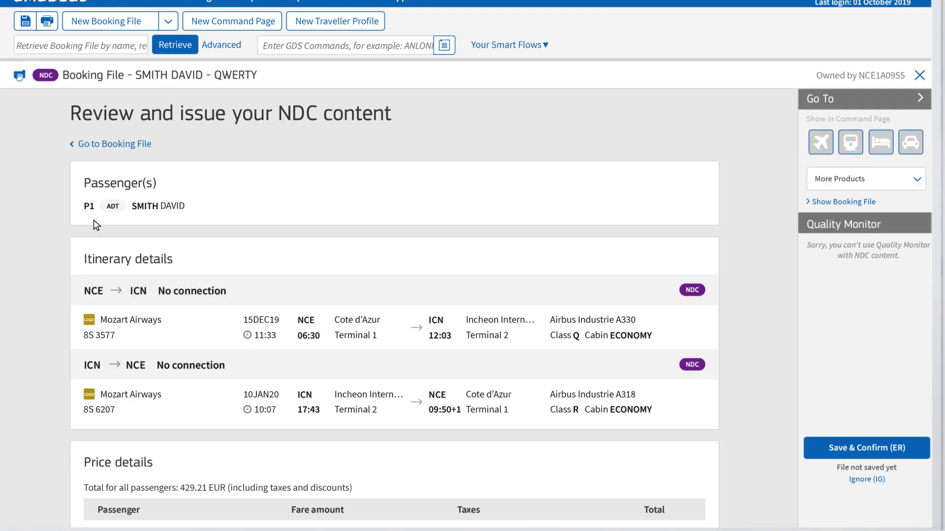
pyautogui.scroll(-5, 94, 224)
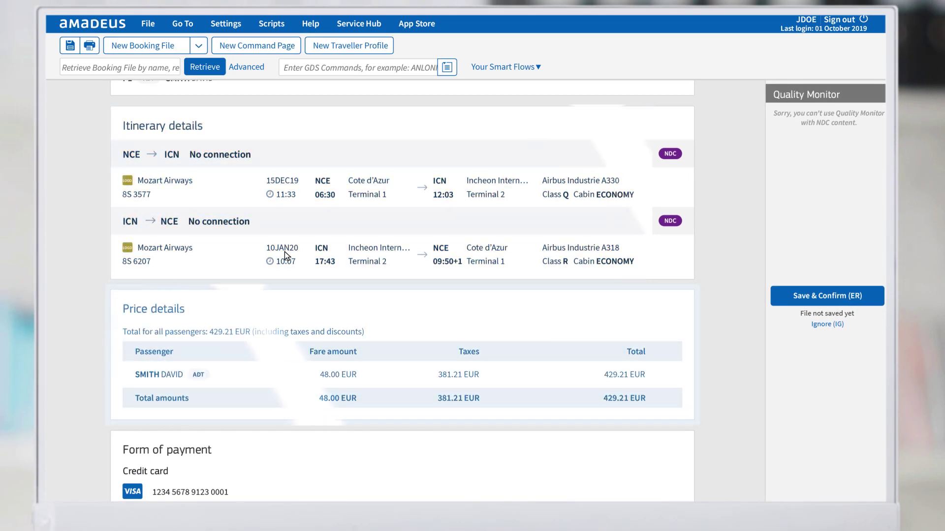
pyautogui.scroll(-3, 581, 180)
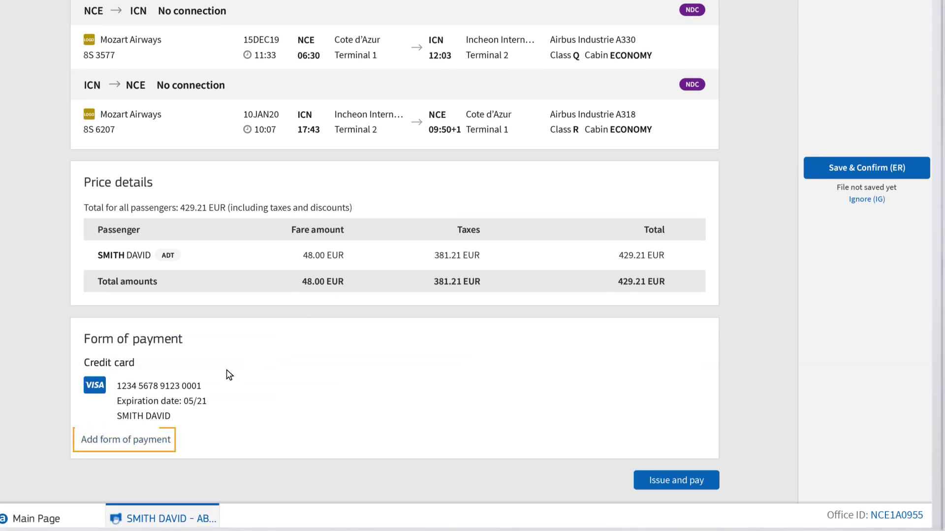
pyautogui.click(122, 439)
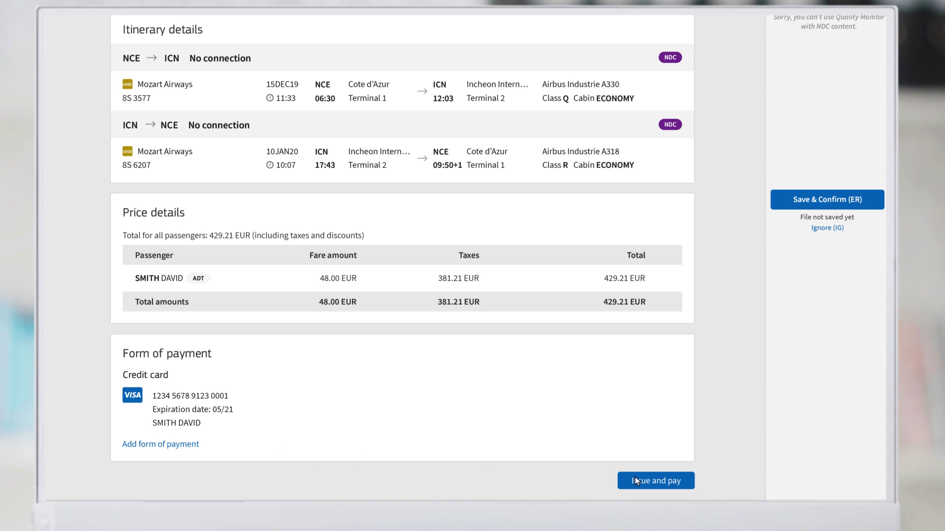
pyautogui.click(655, 480)
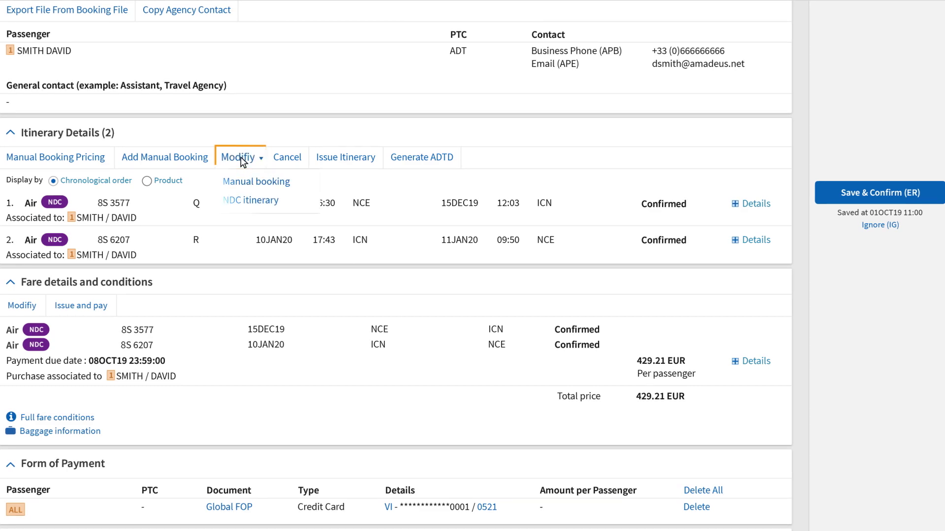
# Move the outbound NCE–ICN flight to 16DEC19, accept the new price and penalty, and reissue
pyautogui.click(255, 201)
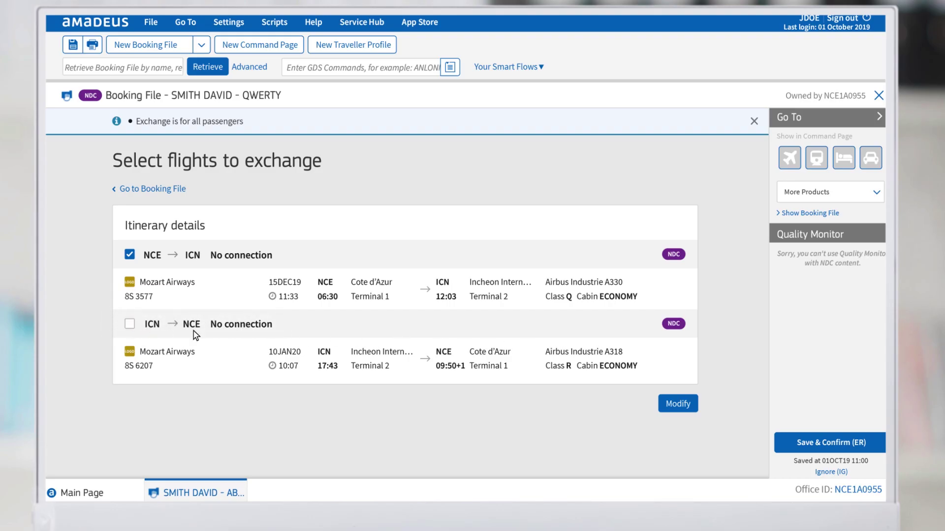
pyautogui.click(677, 404)
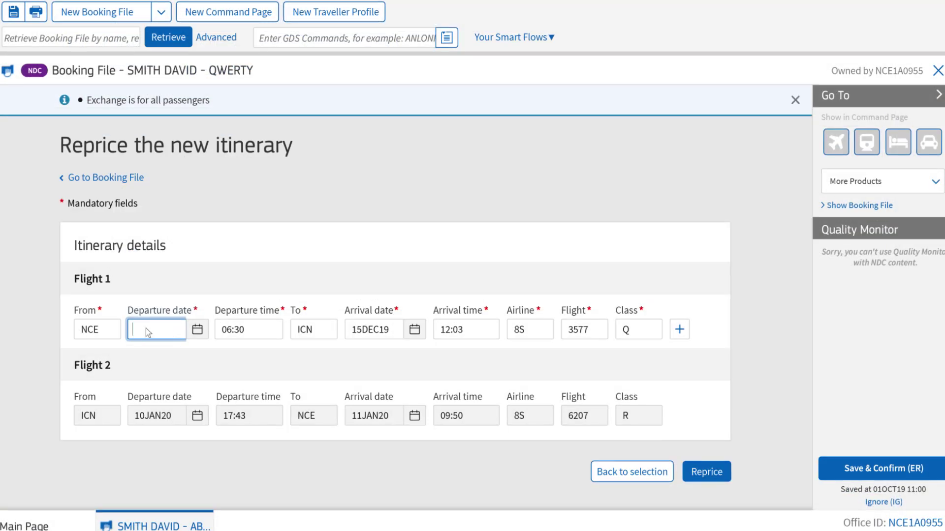
pyautogui.write('16DEC19')
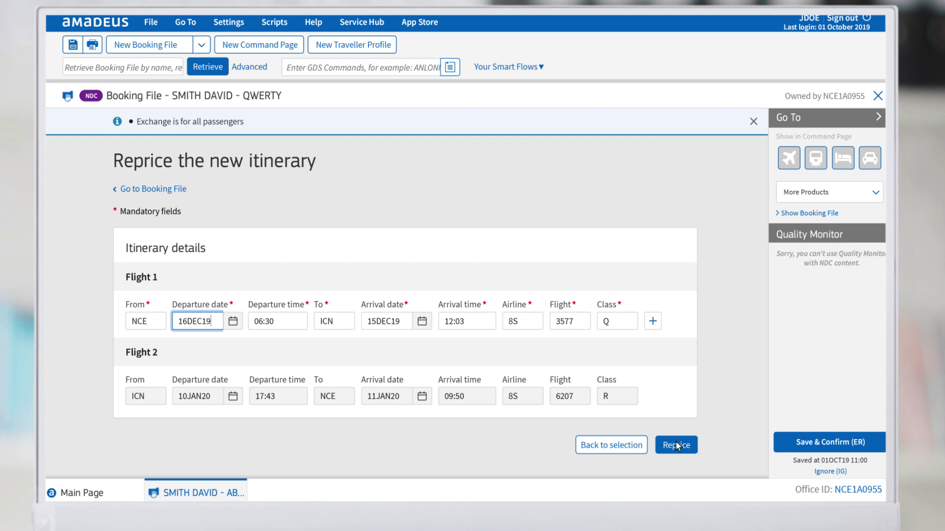
pyautogui.click(677, 445)
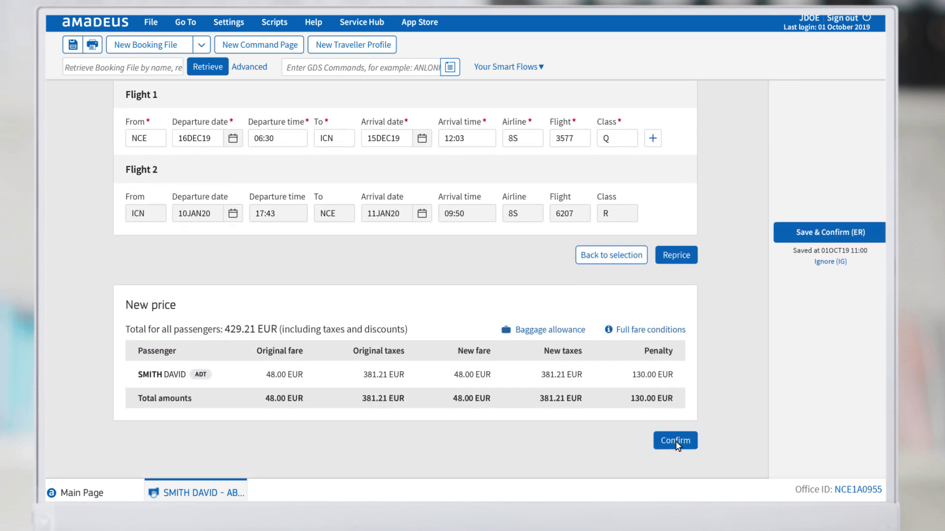
pyautogui.click(677, 445)
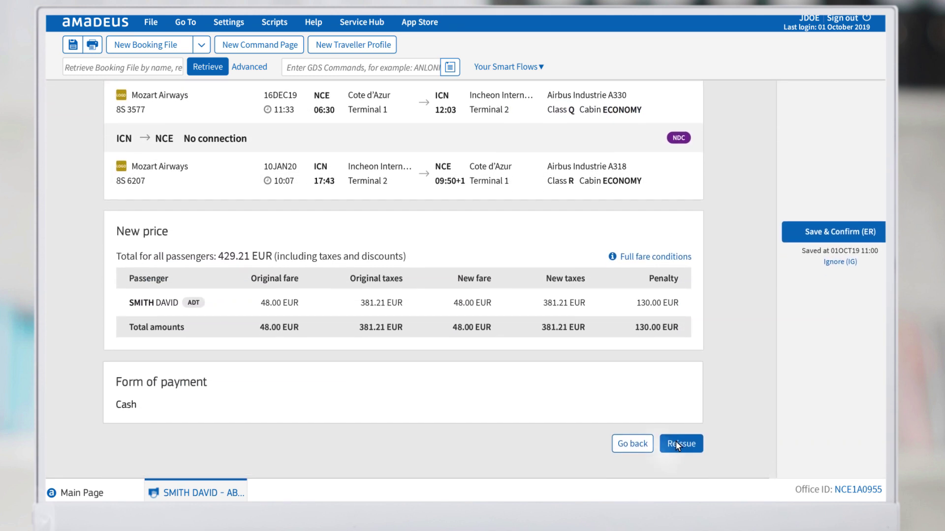
pyautogui.click(676, 446)
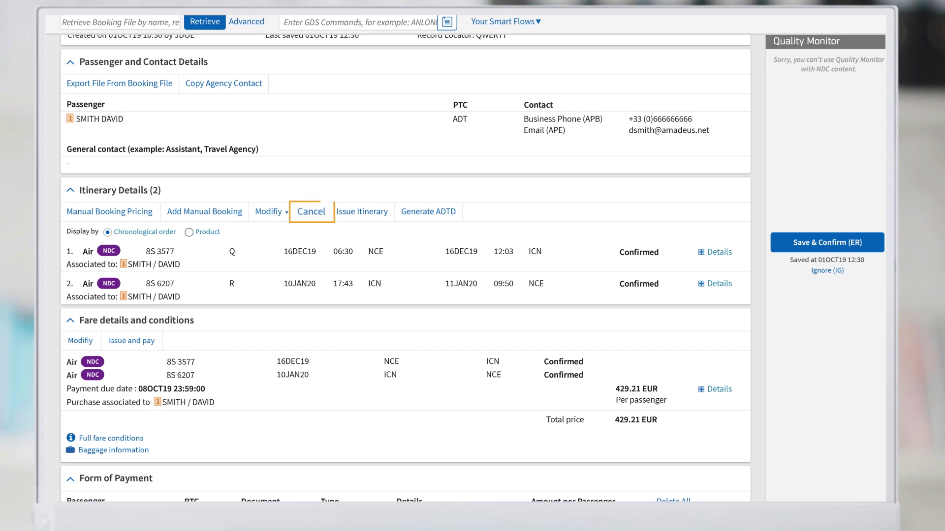
# Cancel the whole NDC order, accepting the 429.21 EUR refund and 130.00 EUR penalty
pyautogui.click(311, 211)
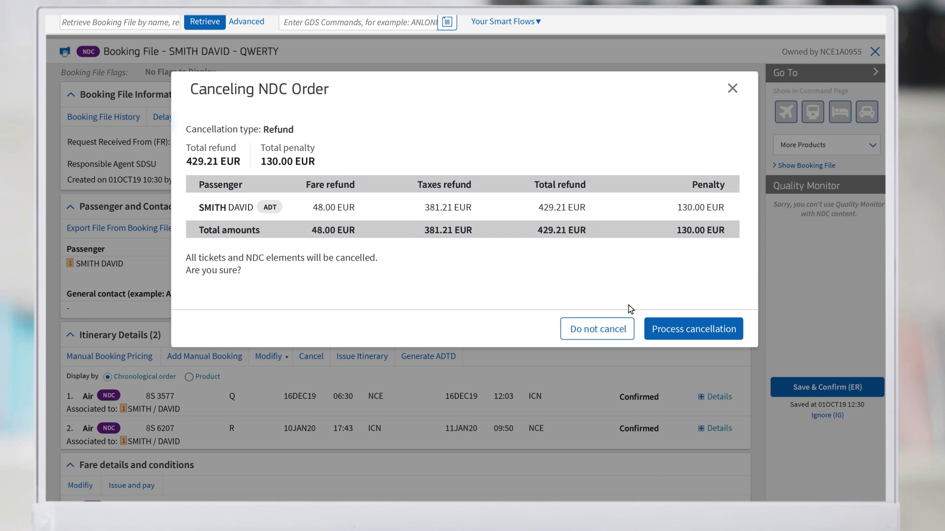
pyautogui.click(694, 328)
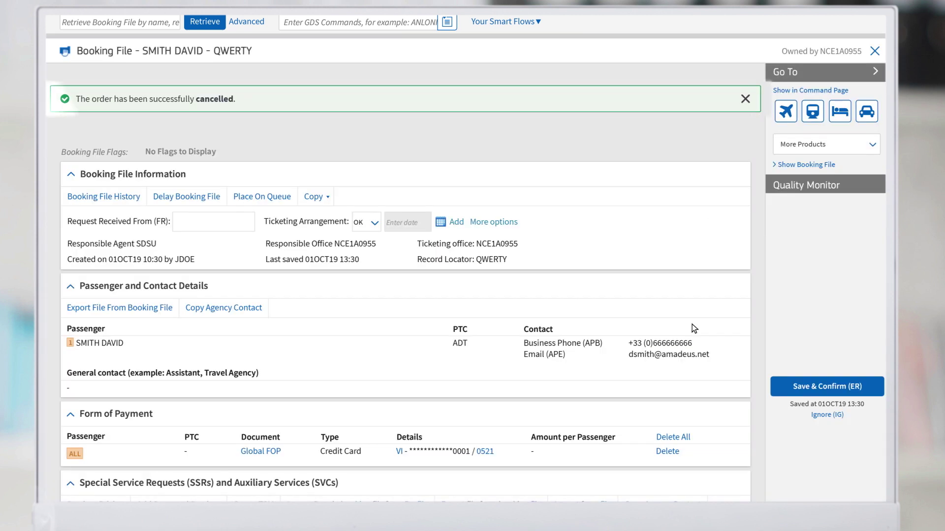